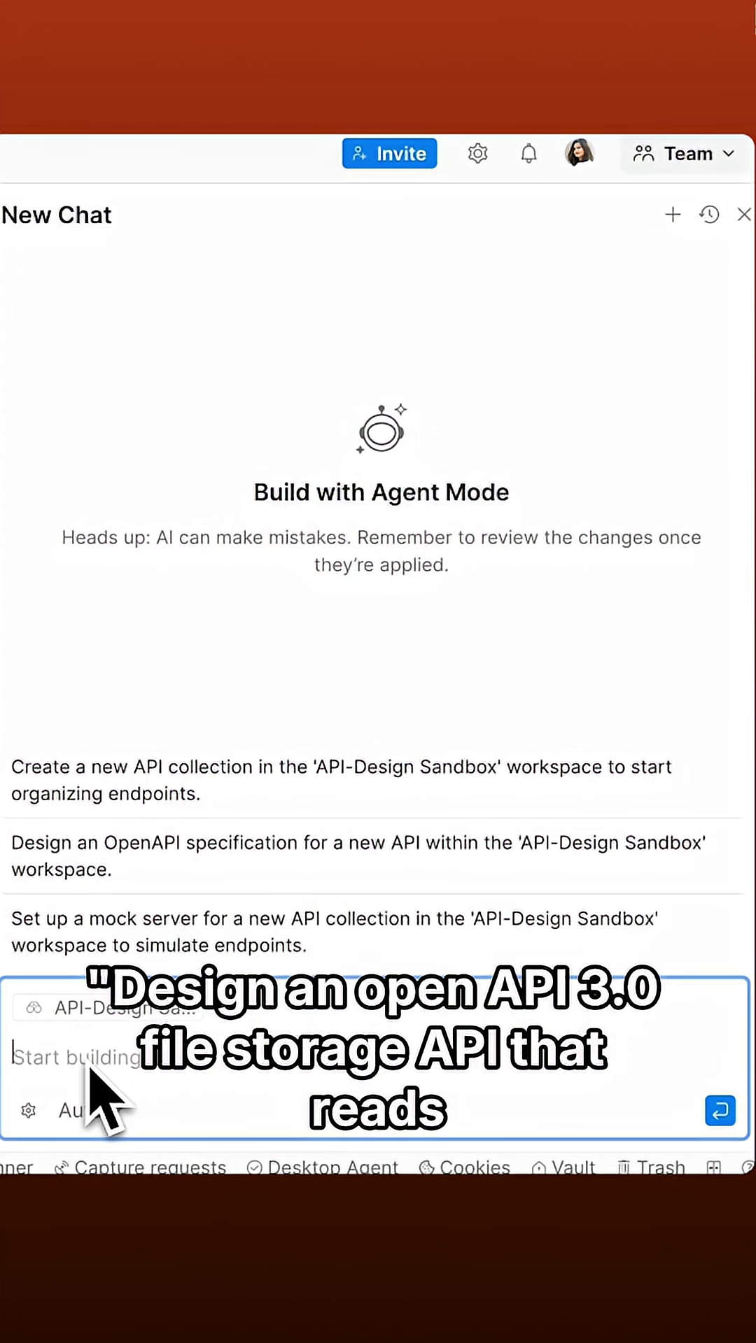
# Send the agent the File Storage API design prompt requesting CRUD, permissions and error handling.
pyautogui.hotkey('ctrl', 'v')
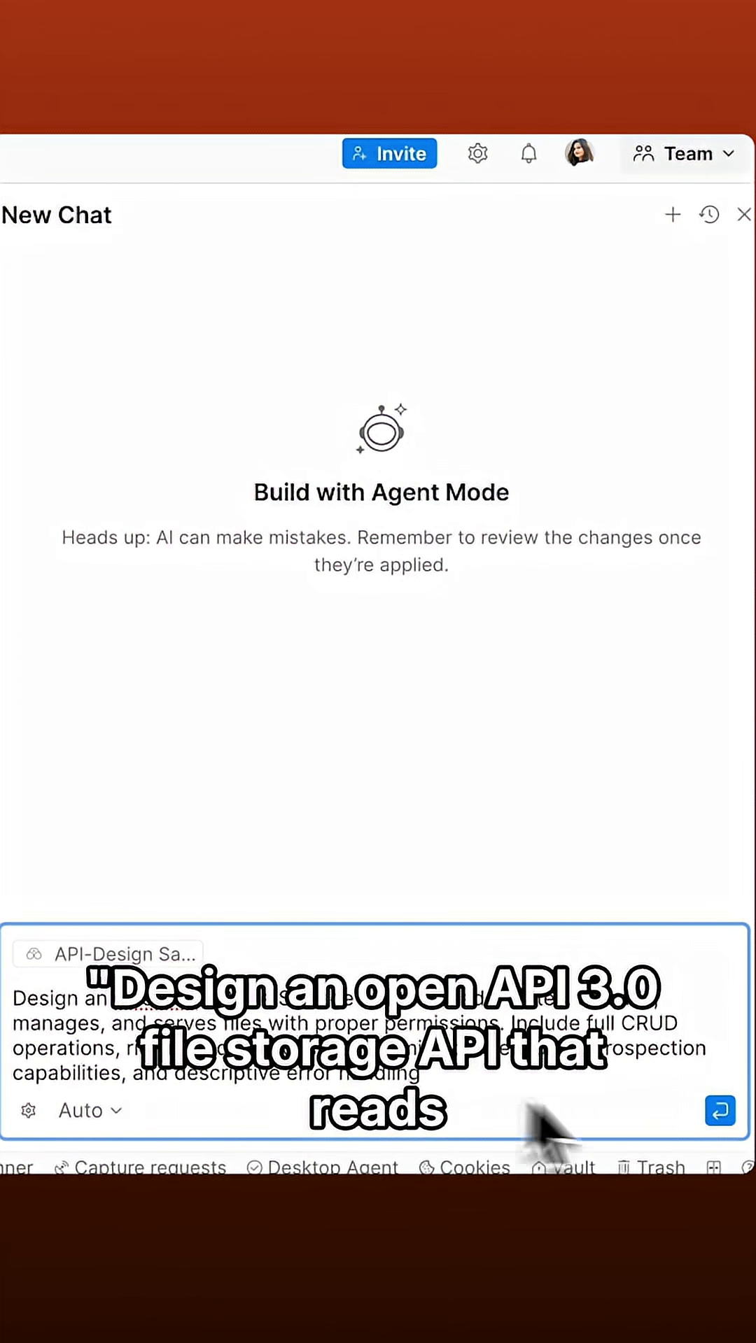
pyautogui.click(721, 1110)
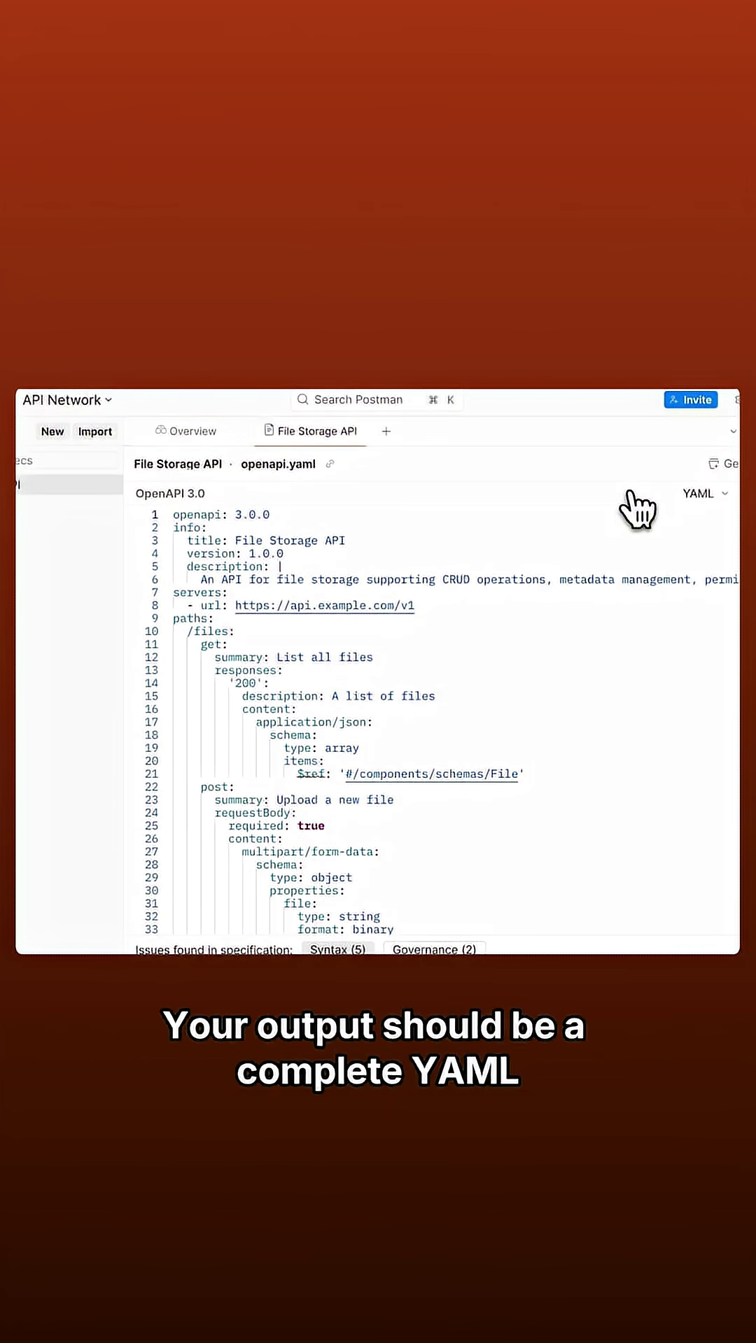
# Generate the 'File Storage API' collection from openapi.yaml and check the Governance issues.
pyautogui.click(718, 477)
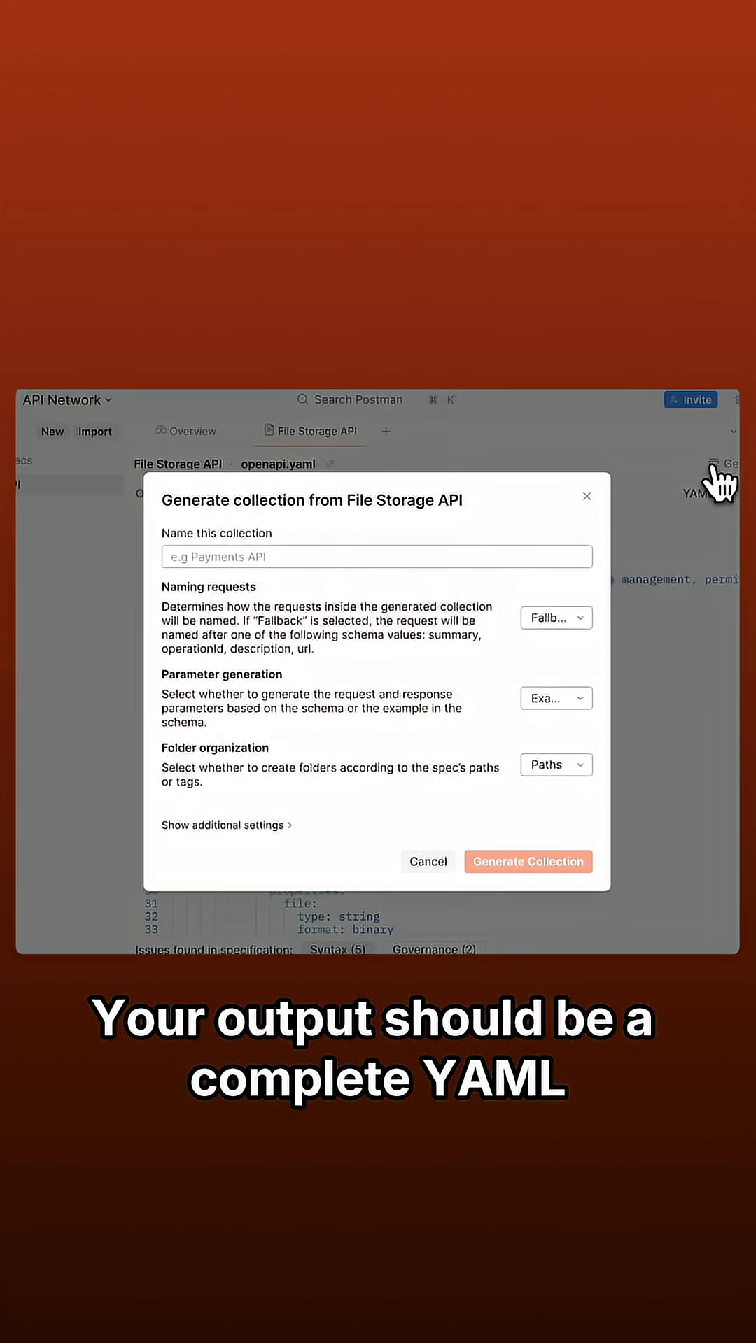
pyautogui.write('Fi')
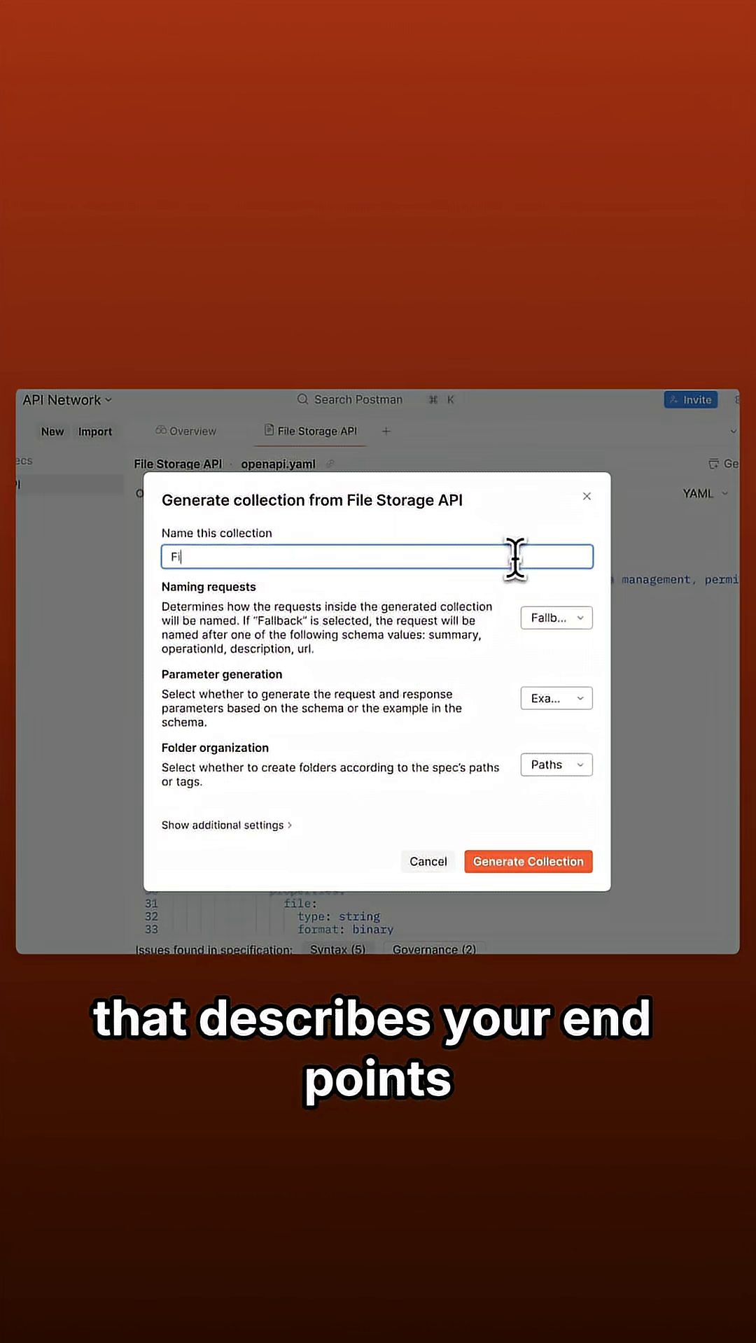
pyautogui.write('le Stora')
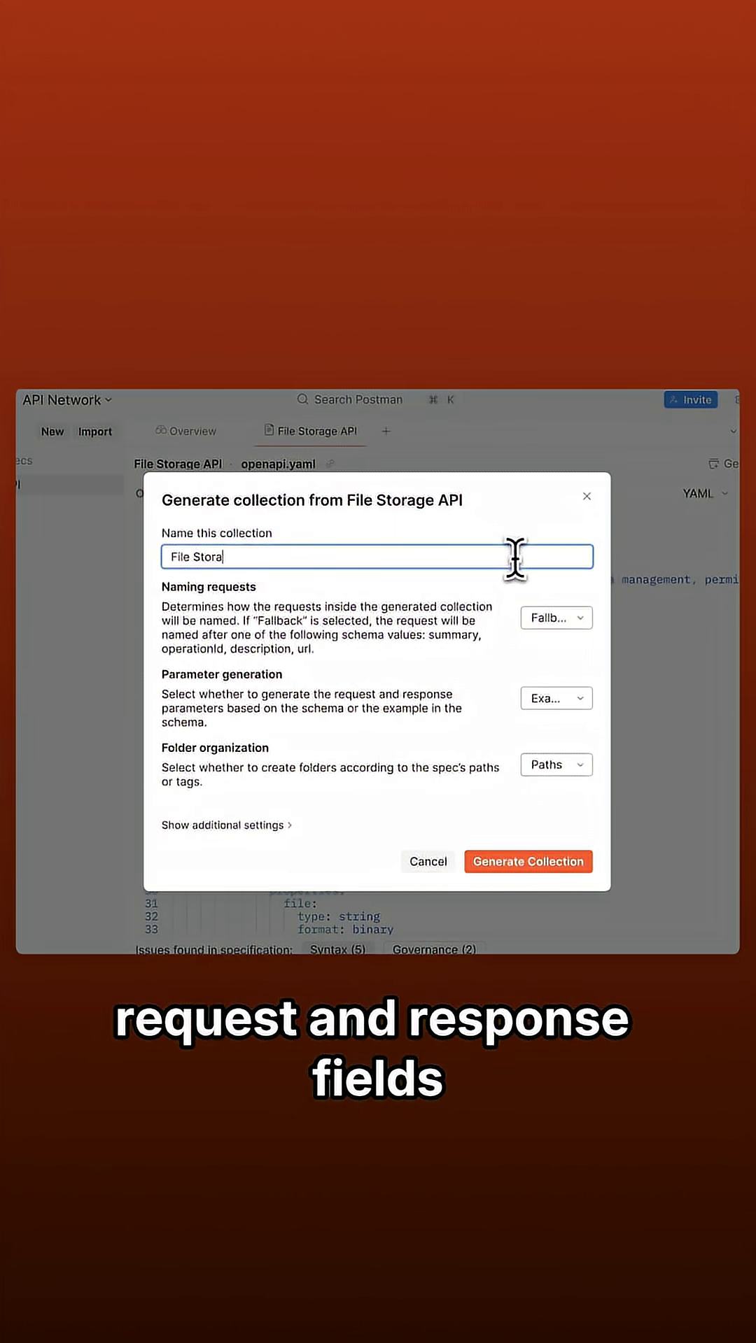
pyautogui.write('ge API')
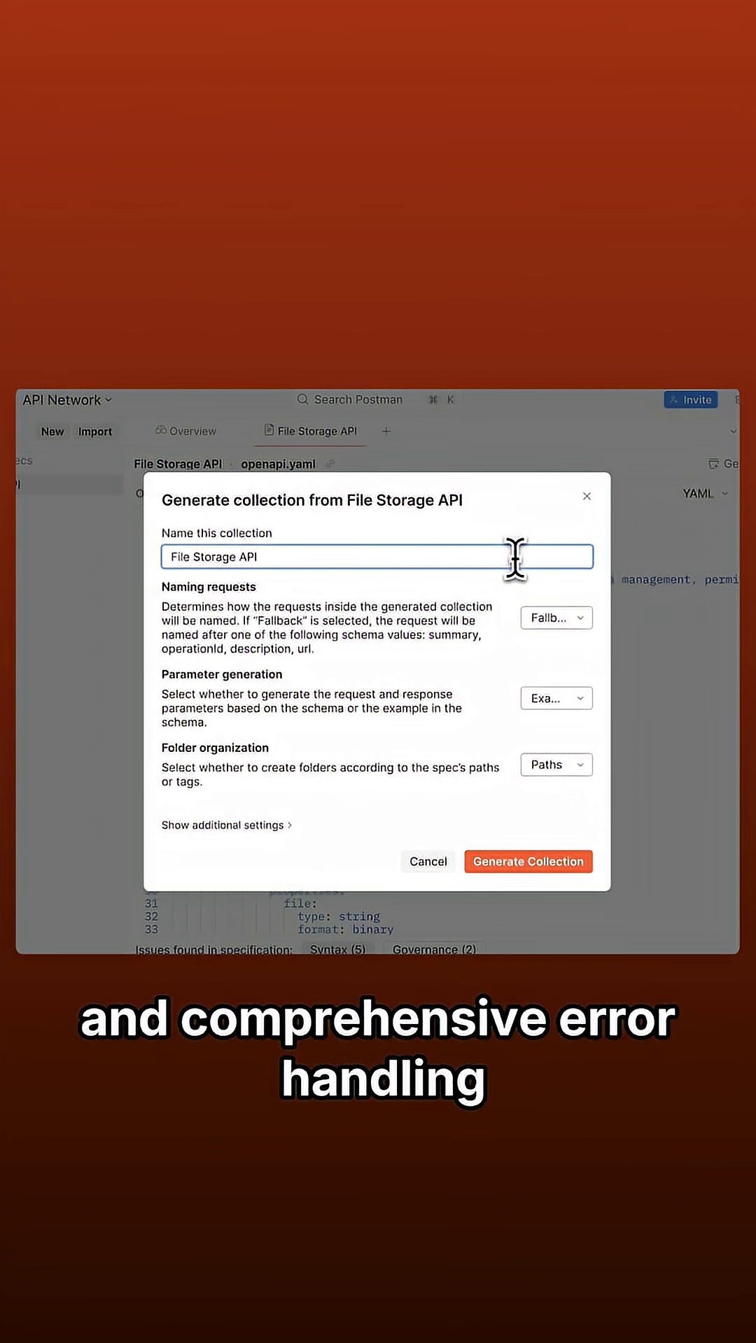
pyautogui.click(568, 869)
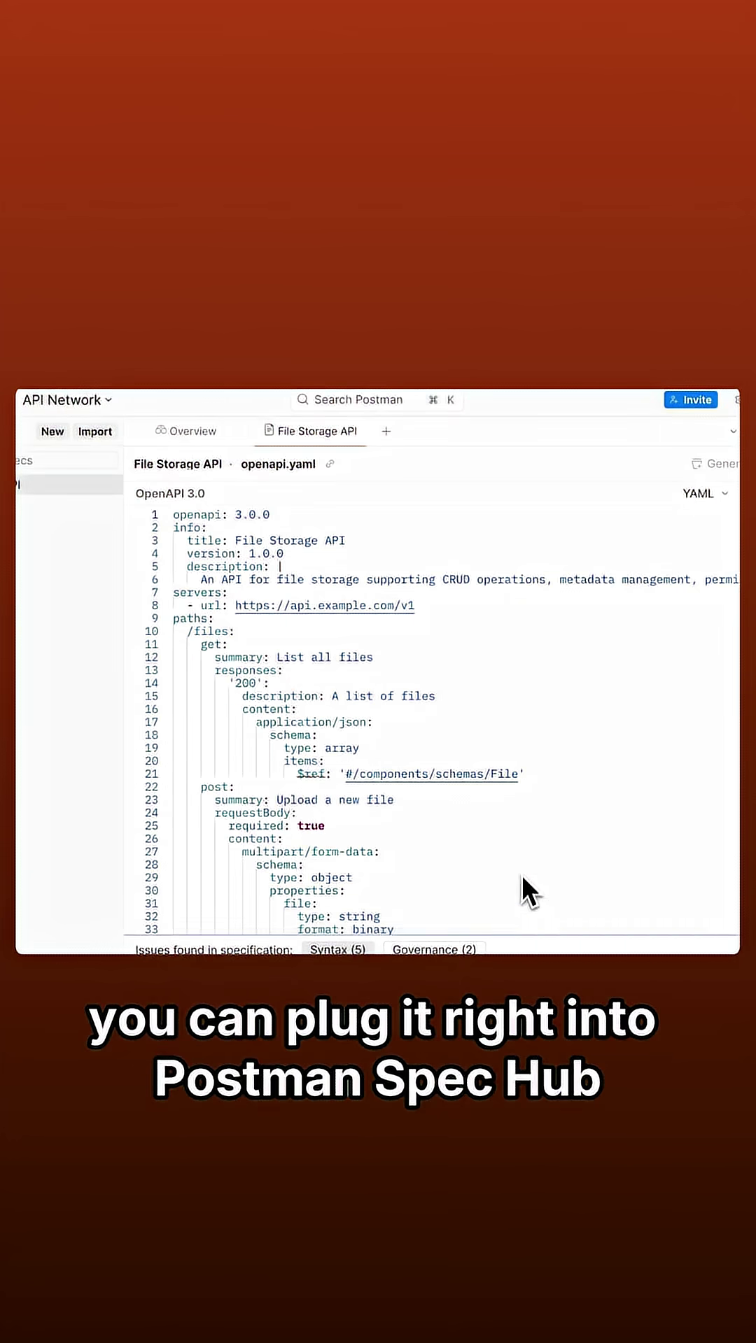
pyautogui.scroll(-1, 518, 885)
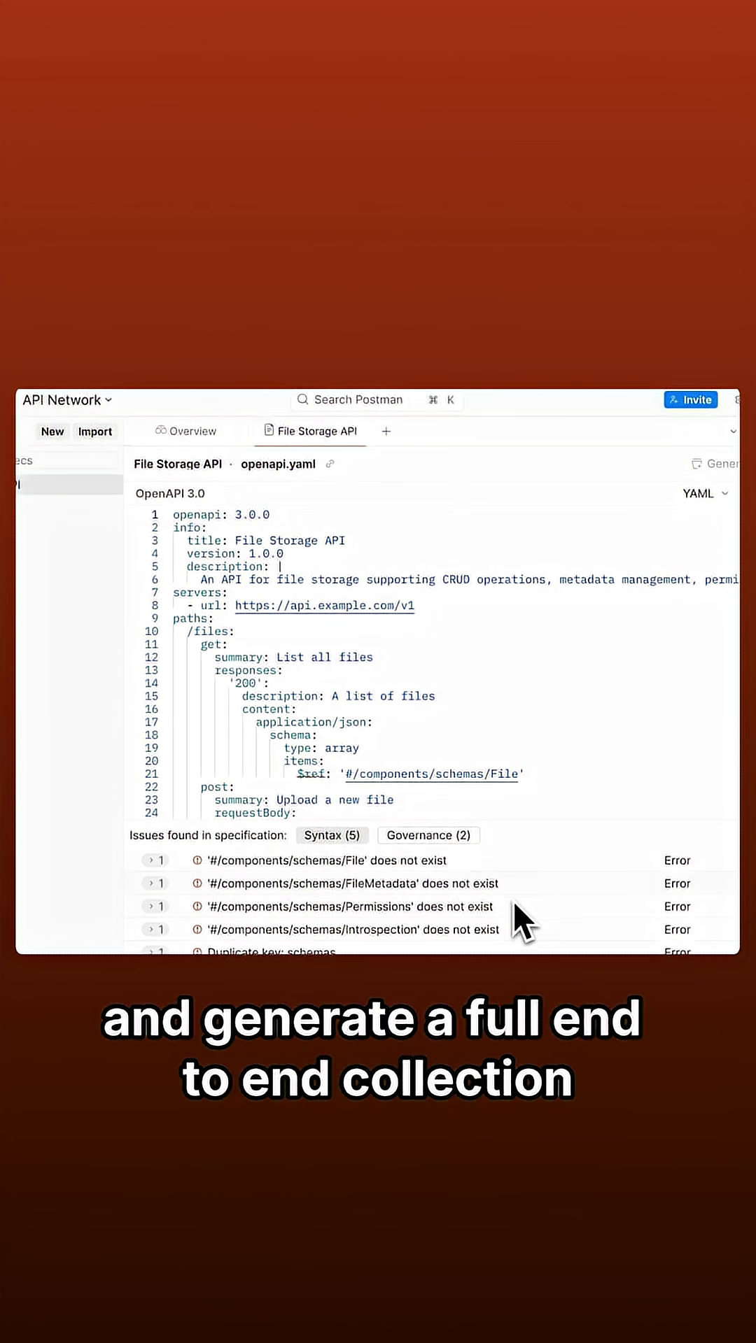
pyautogui.click(467, 840)
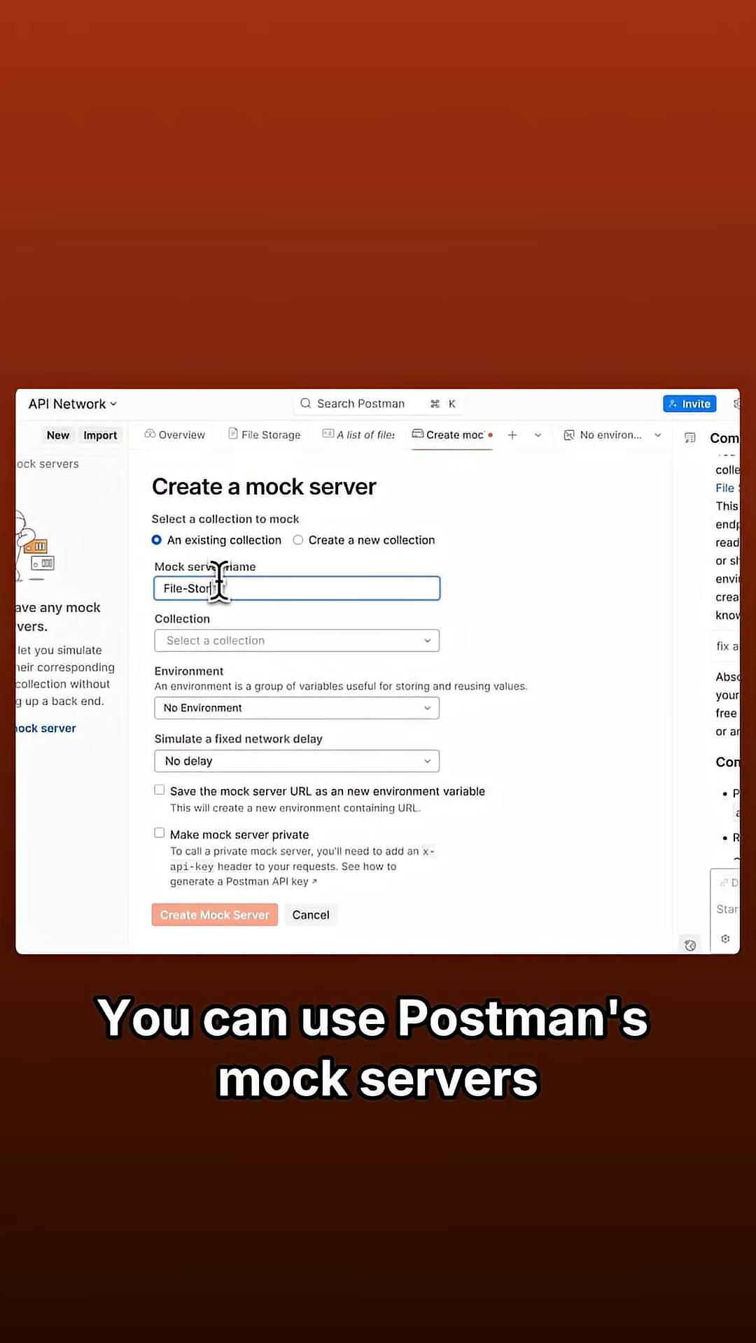
pyautogui.write('age')
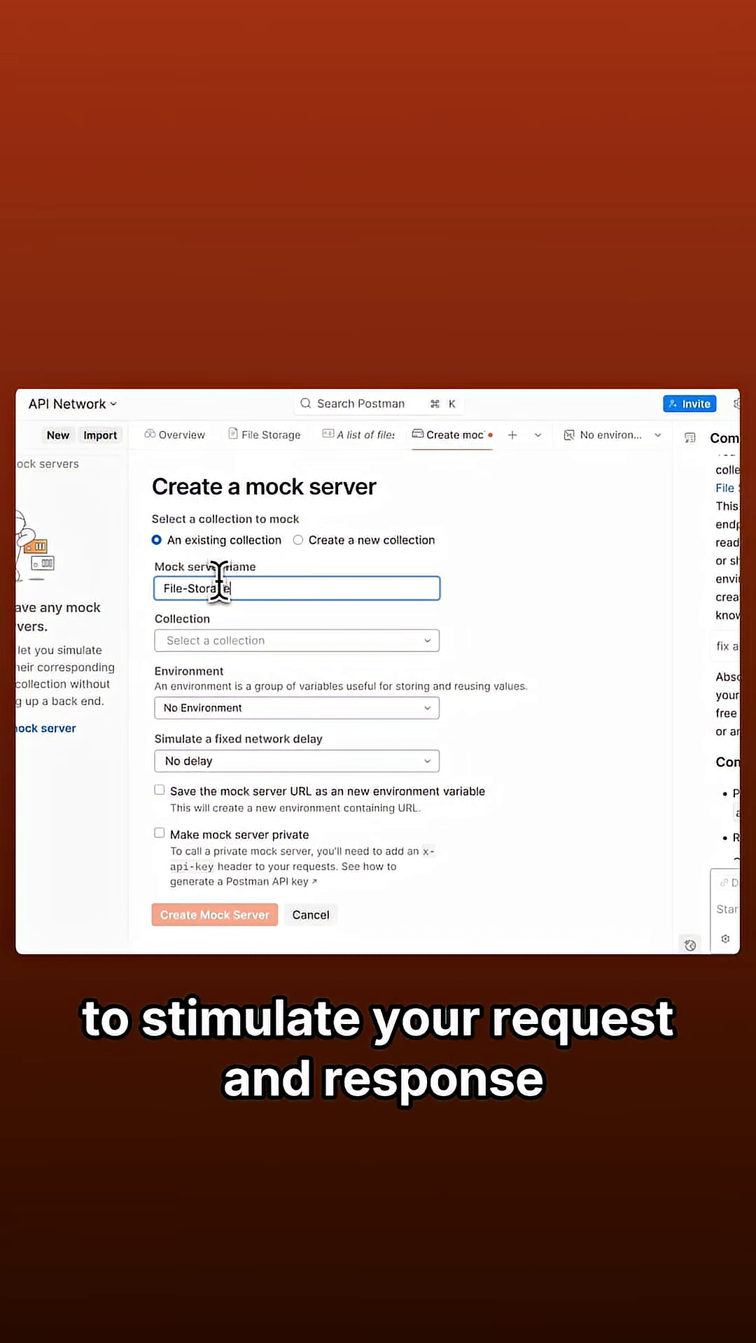
pyautogui.write(' Mock')
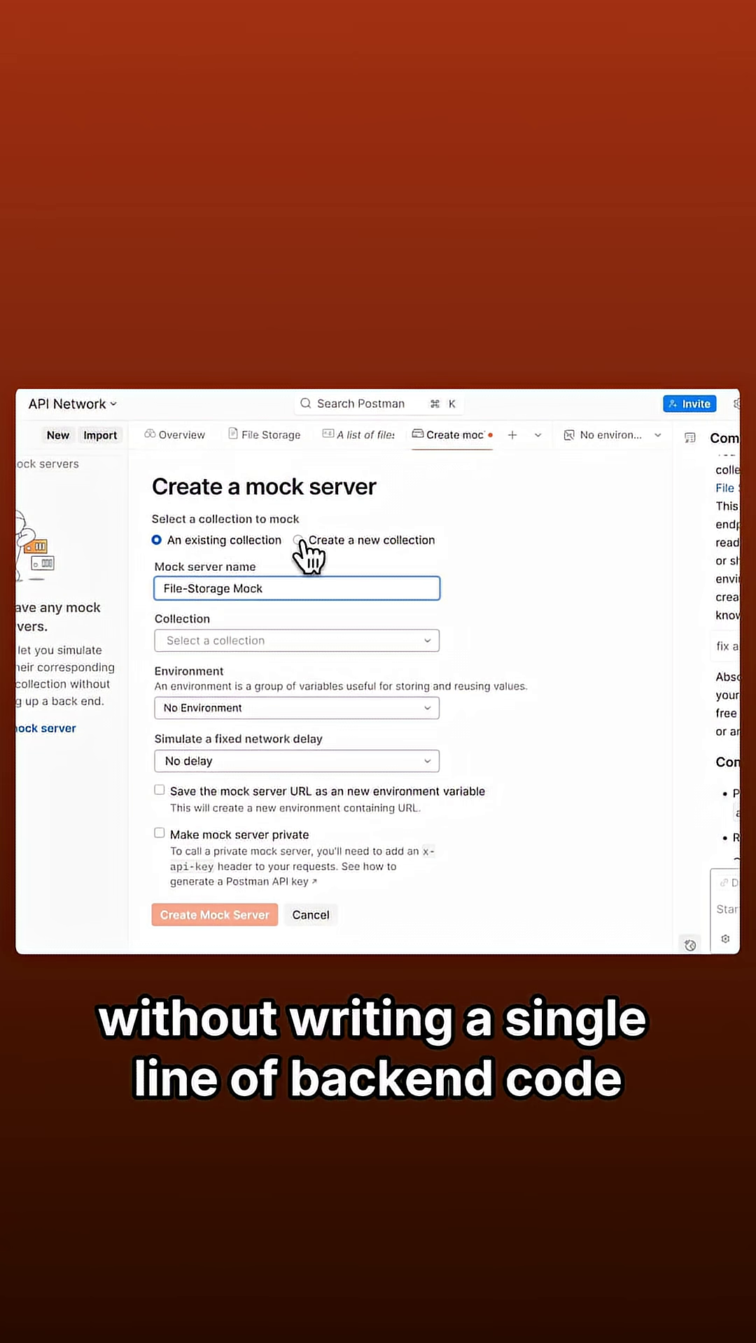
# Create the 'File-Storage Mock' server backed by a new collection.
pyautogui.click(300, 540)
pyautogui.scroll(-1, 252, 725)
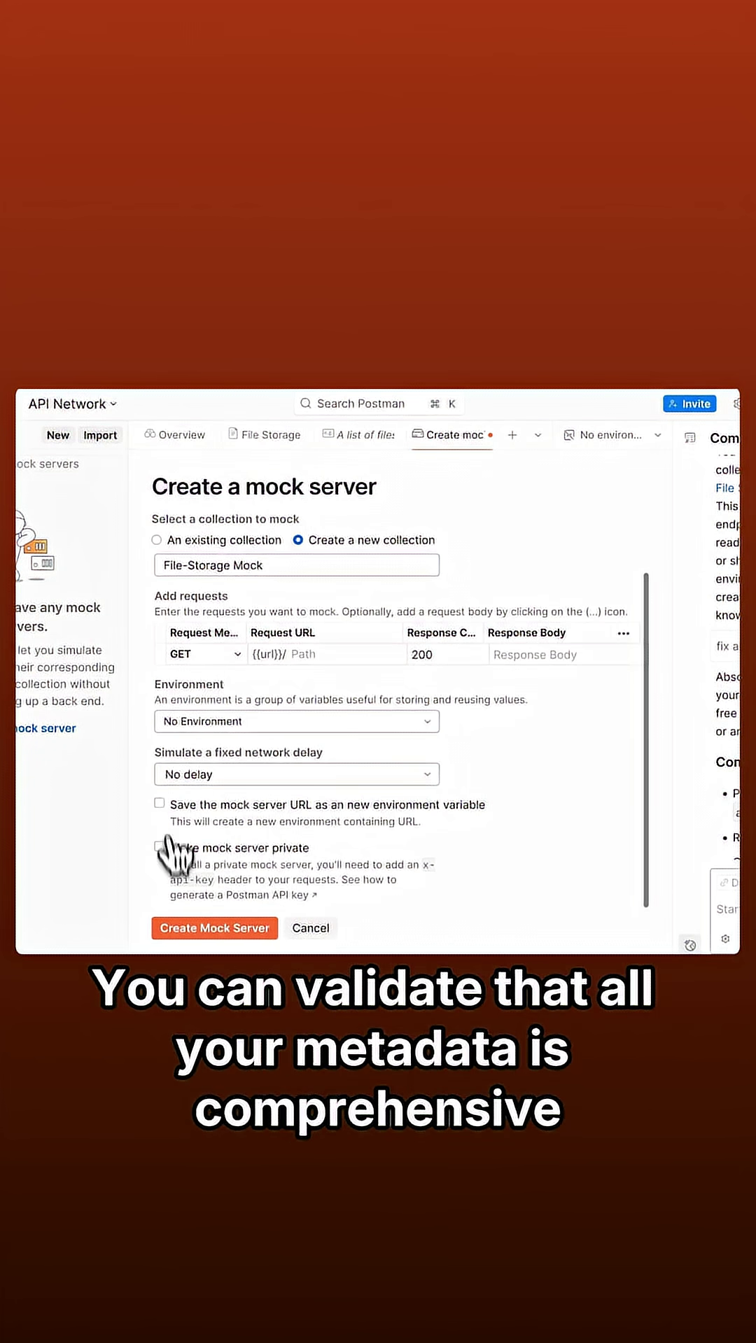
pyautogui.click(189, 937)
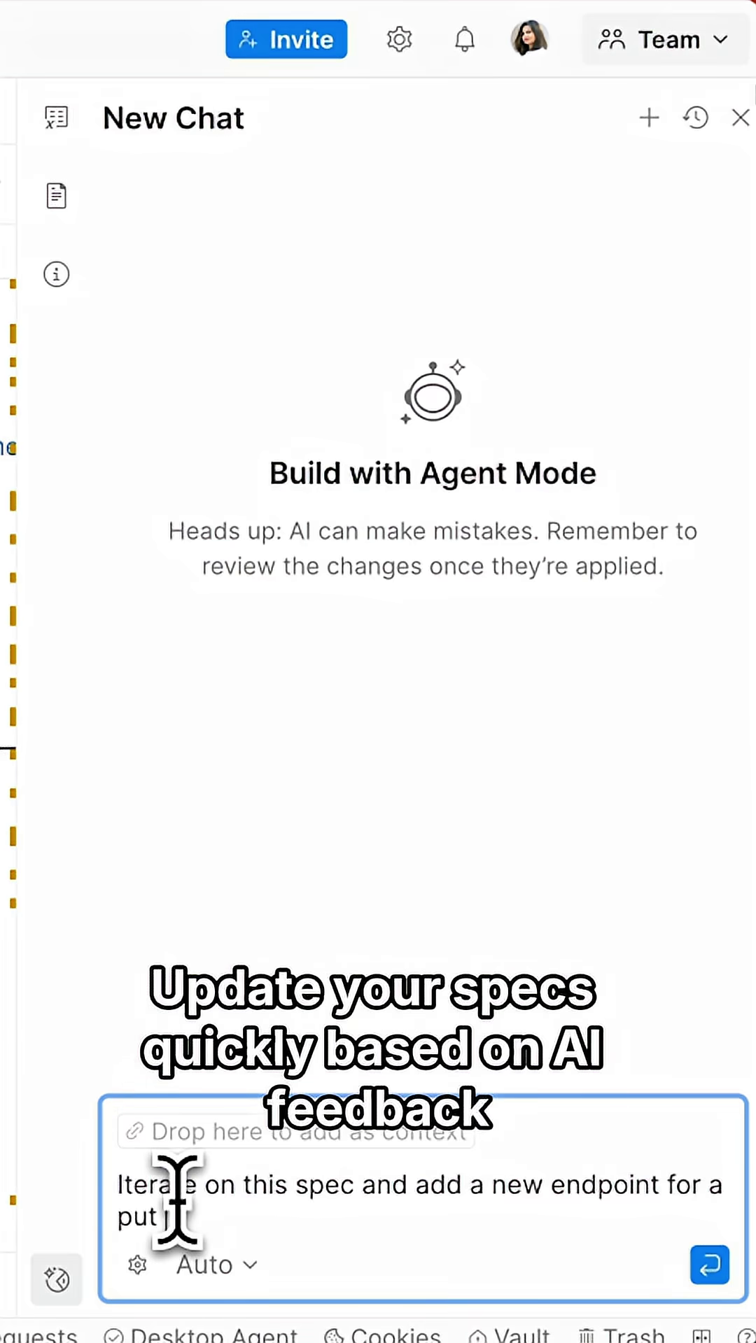
# Submit the agent prompt to iterate on the spec with a new PUT endpoint.
pyautogui.press('Return')
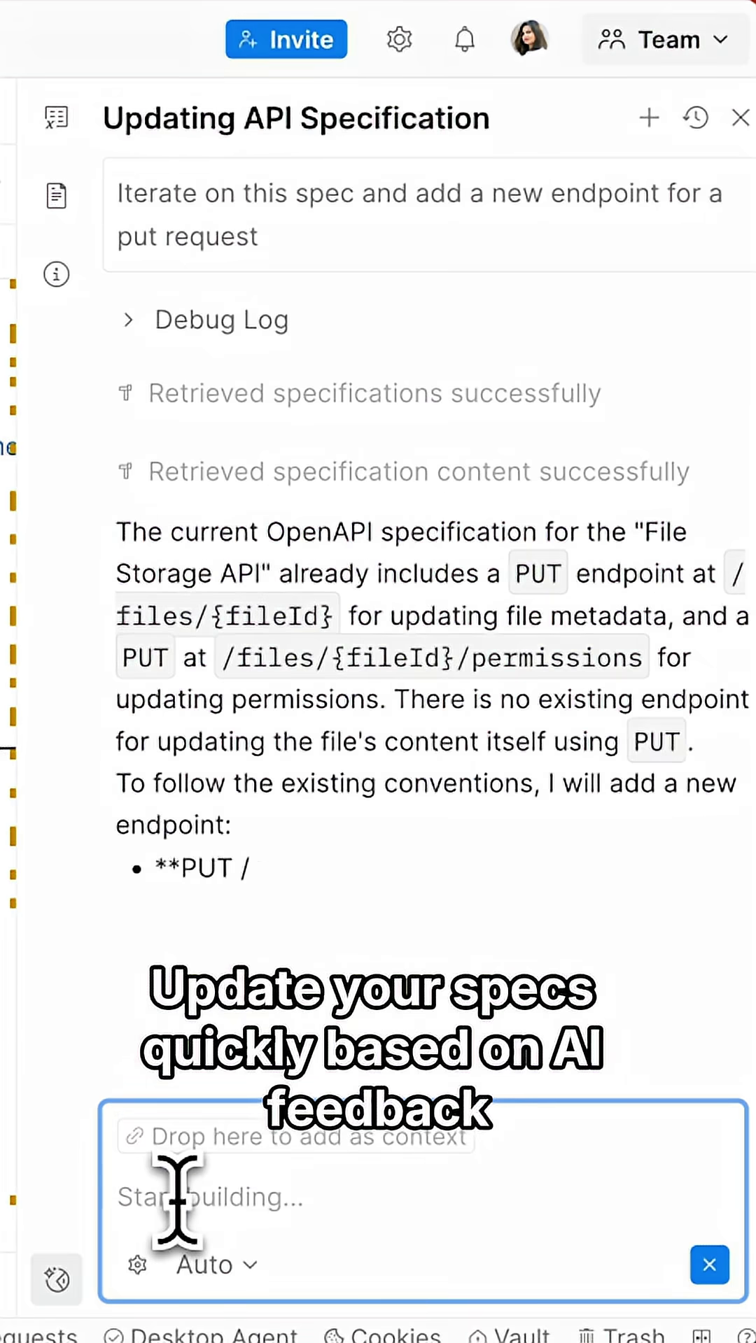